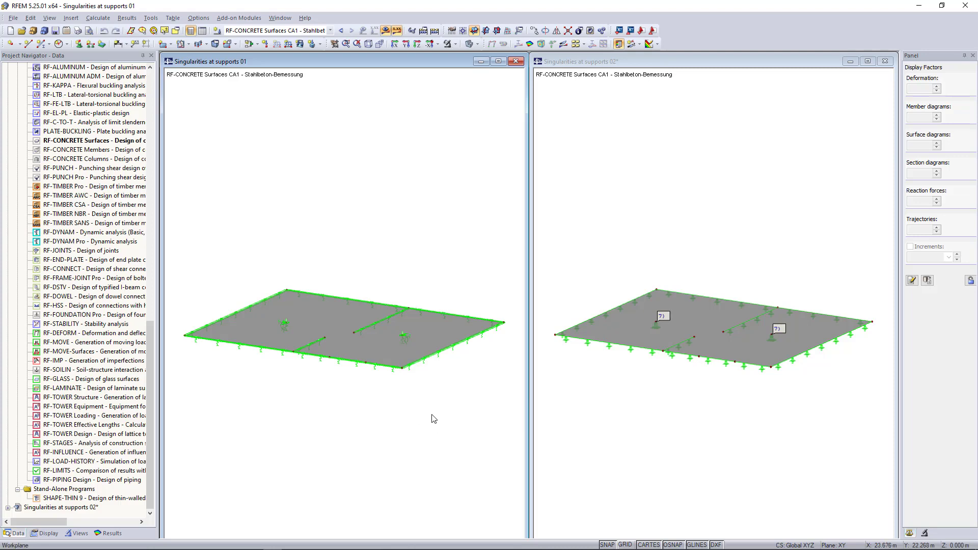
# Show required reinforcement contours in both model windows and zoom to the 27.59 column peak
pyautogui.click(532, 43)
pyautogui.click(633, 115)
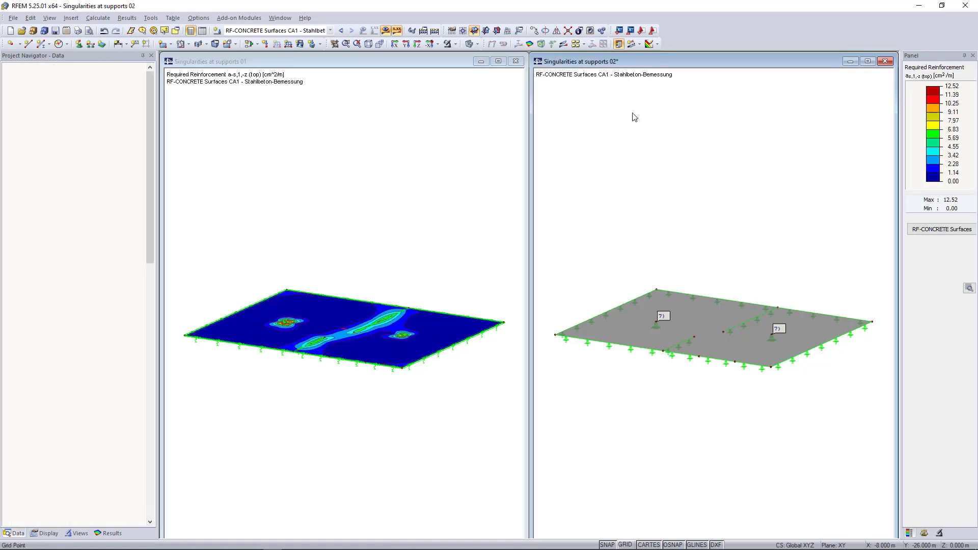
pyautogui.click(529, 45)
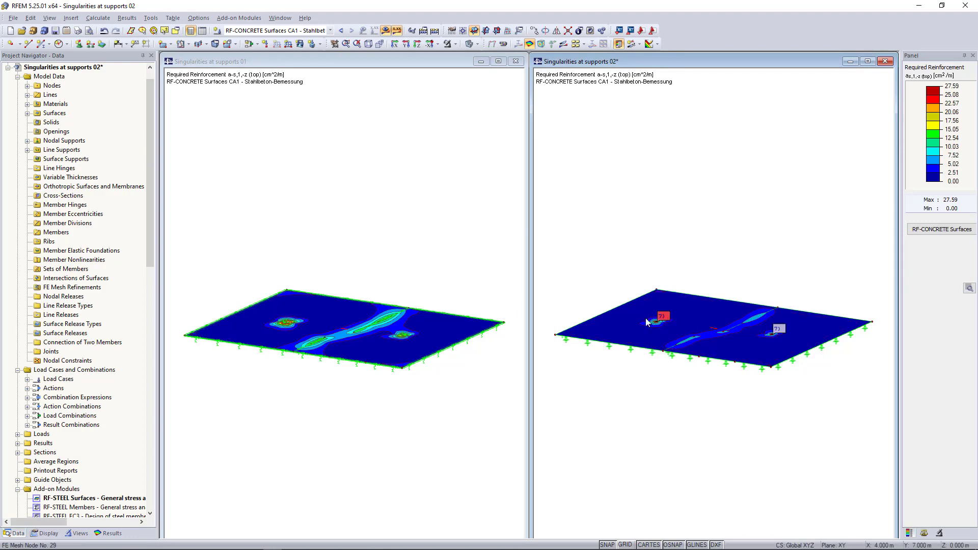
pyautogui.scroll(5, 660, 322)
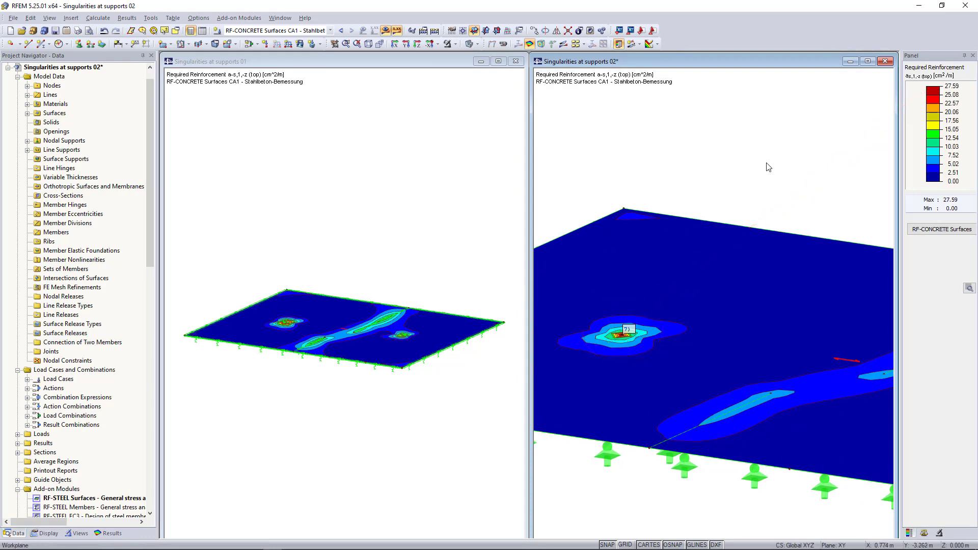
pyautogui.click(376, 244)
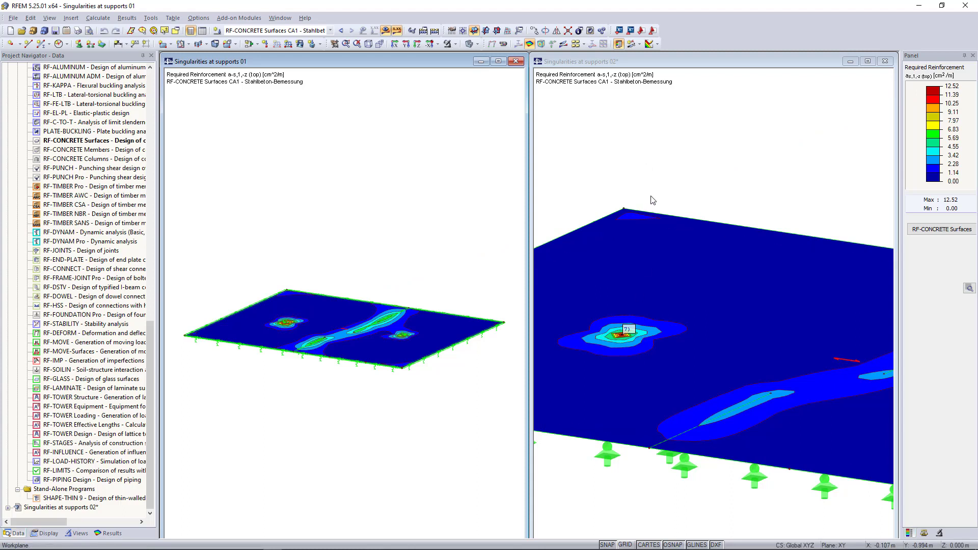
# Maximize the second model, hide results, and create a new column-in-Z support type for node 29
pyautogui.click(635, 342)
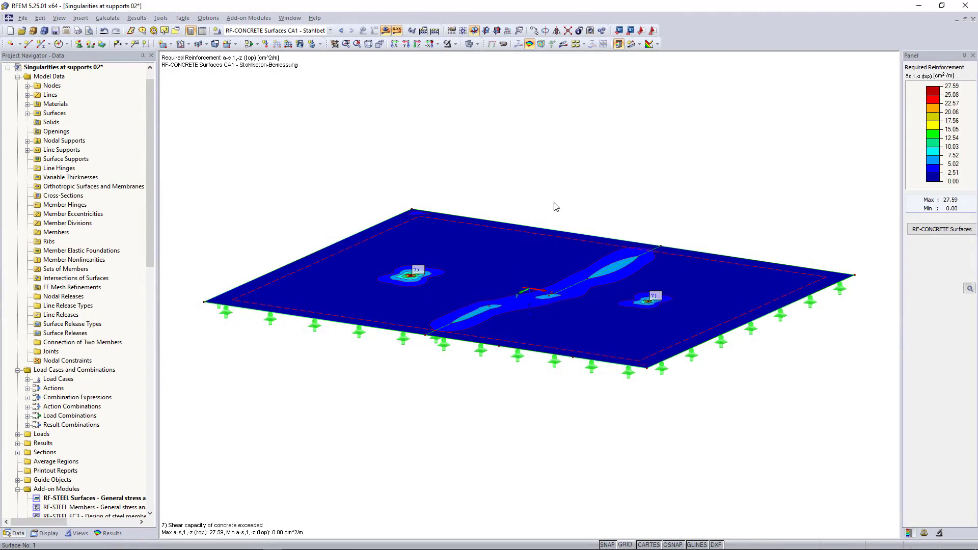
pyautogui.click(529, 45)
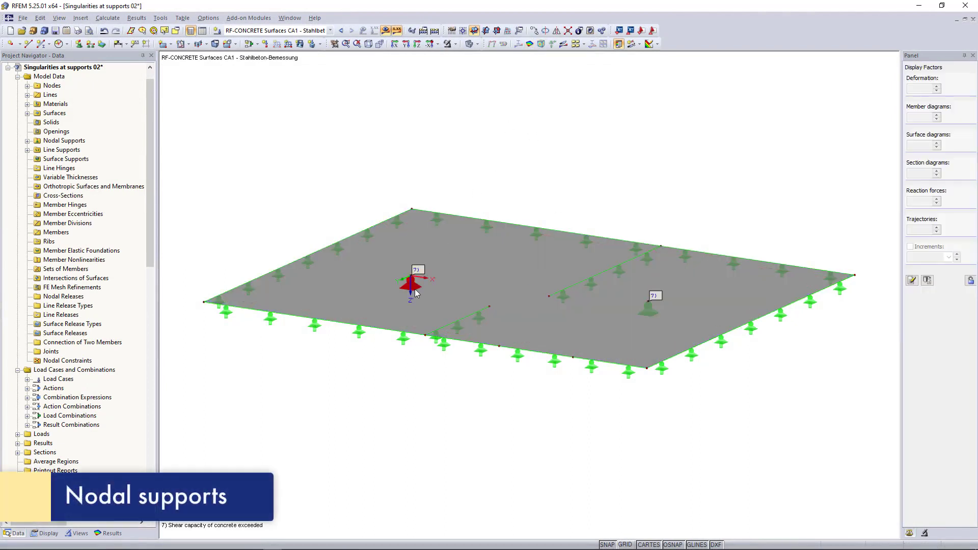
pyautogui.moveTo(411, 289)
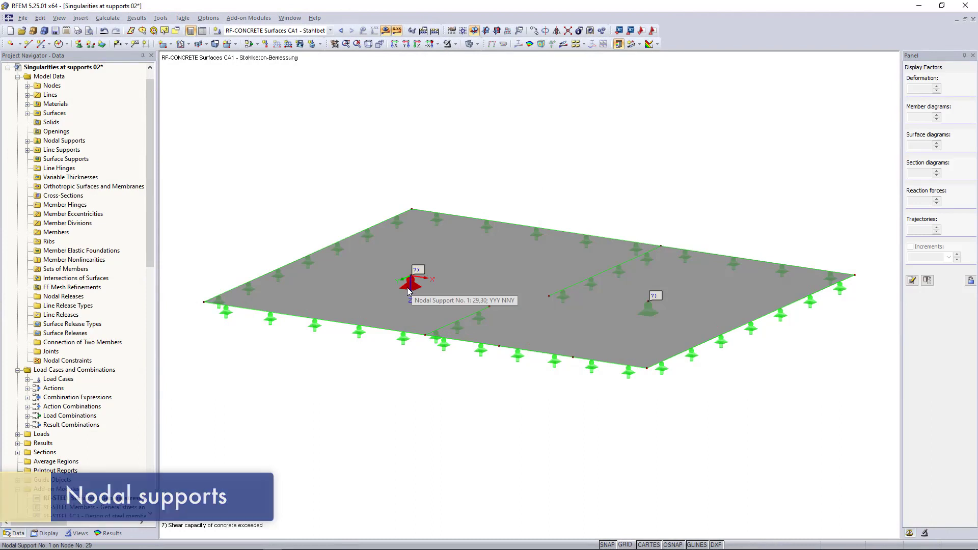
pyautogui.doubleClick(408, 290)
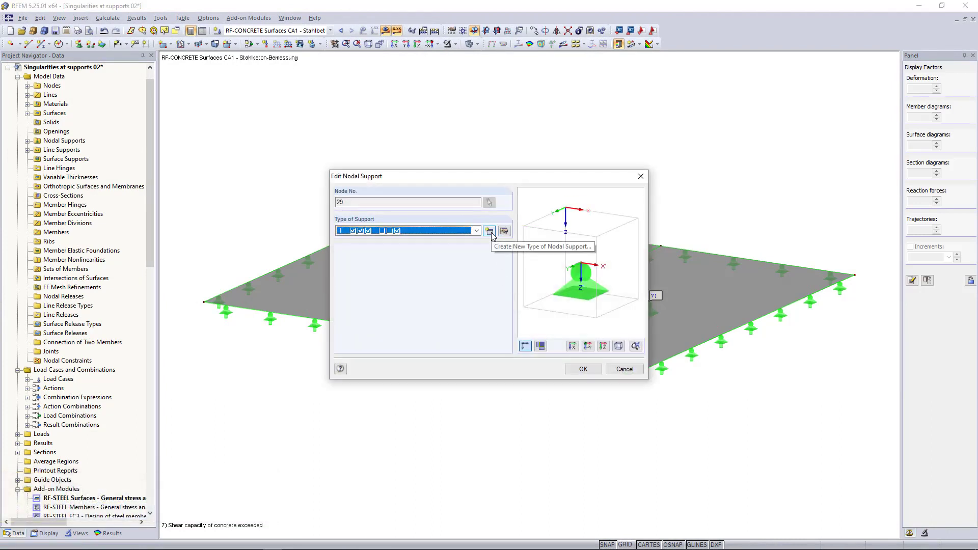
pyautogui.click(489, 231)
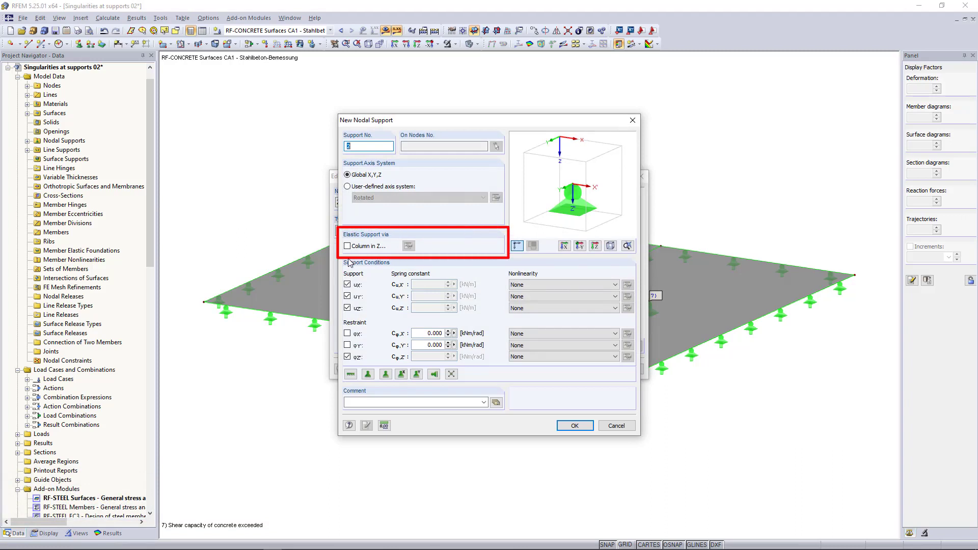
pyautogui.click(348, 246)
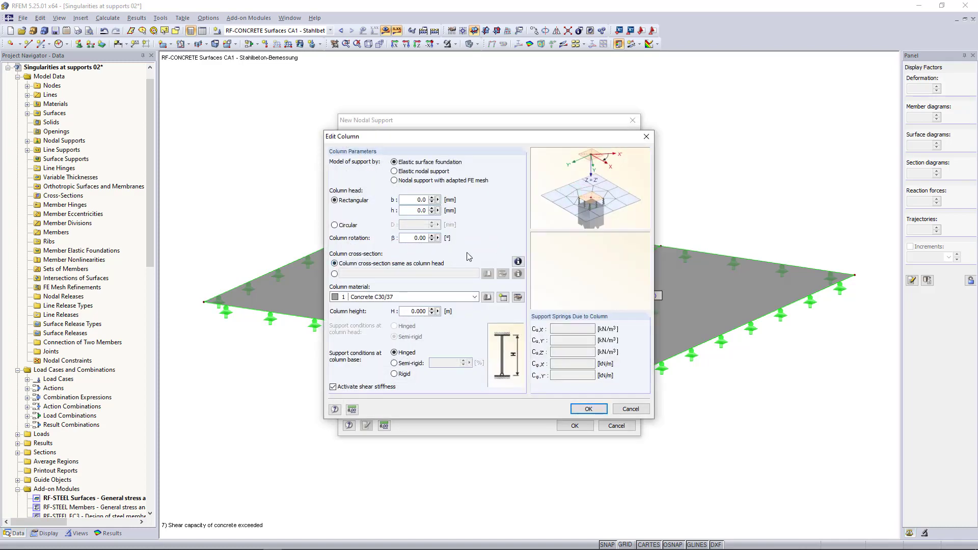
# Compare the column's support model options, ending on Elastic nodal support
pyautogui.moveTo(504, 140); pyautogui.dragTo(525, 131)
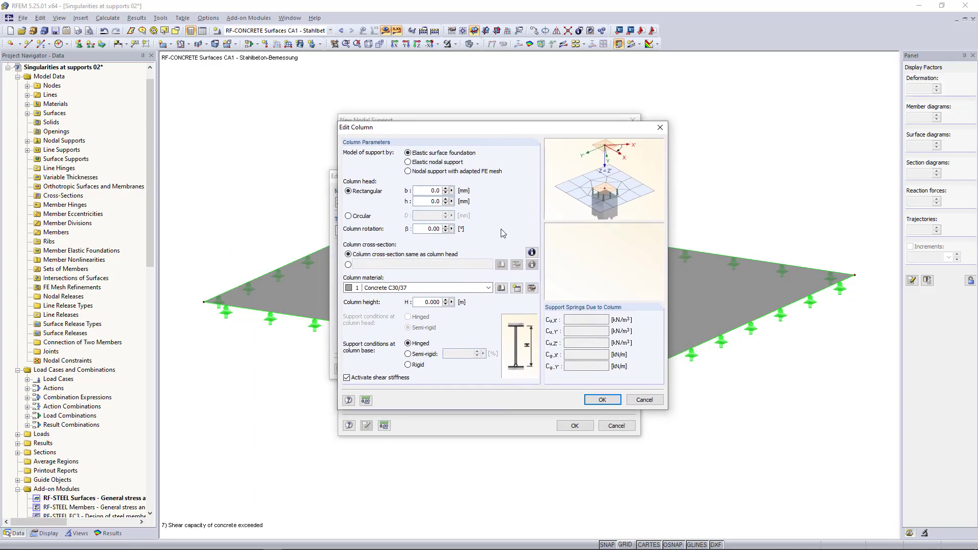
pyautogui.click(409, 162)
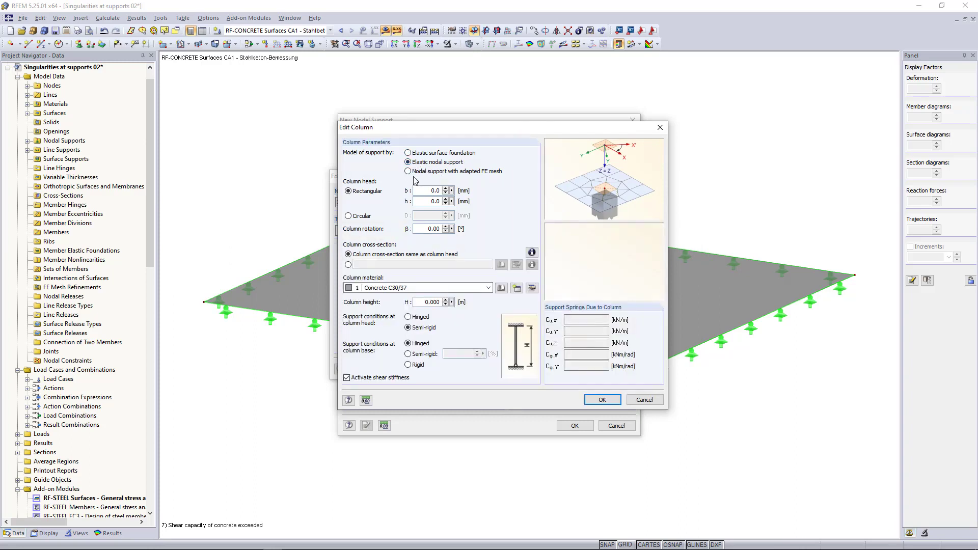
pyautogui.click(410, 172)
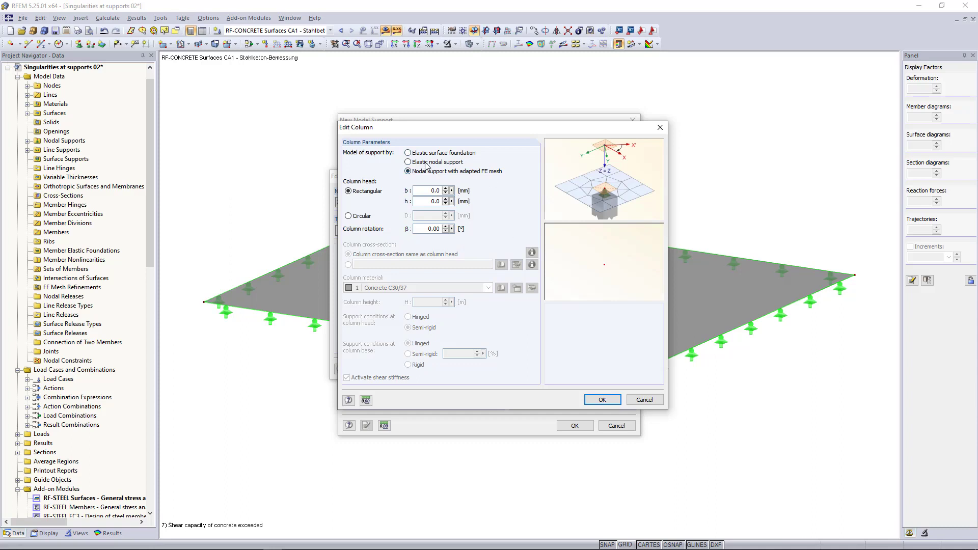
pyautogui.click(410, 154)
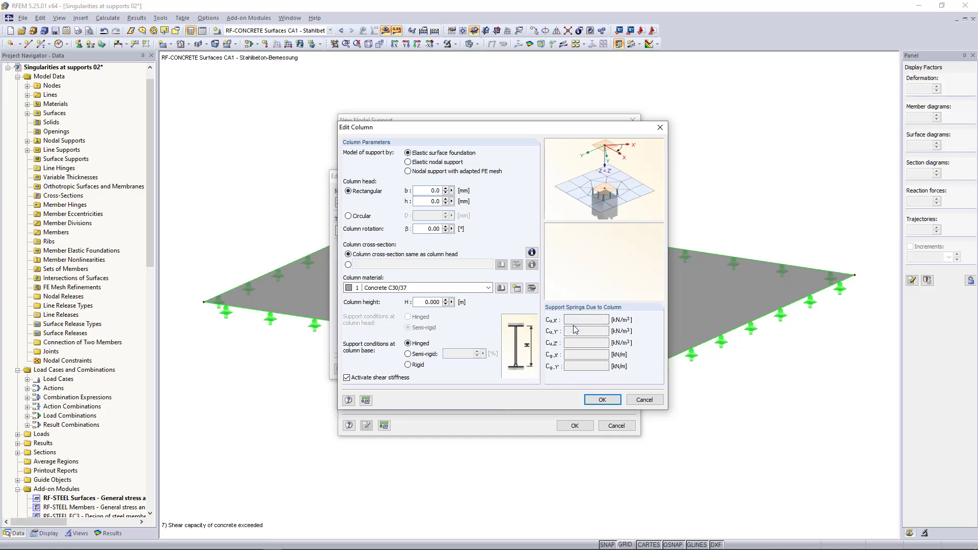
pyautogui.click(409, 162)
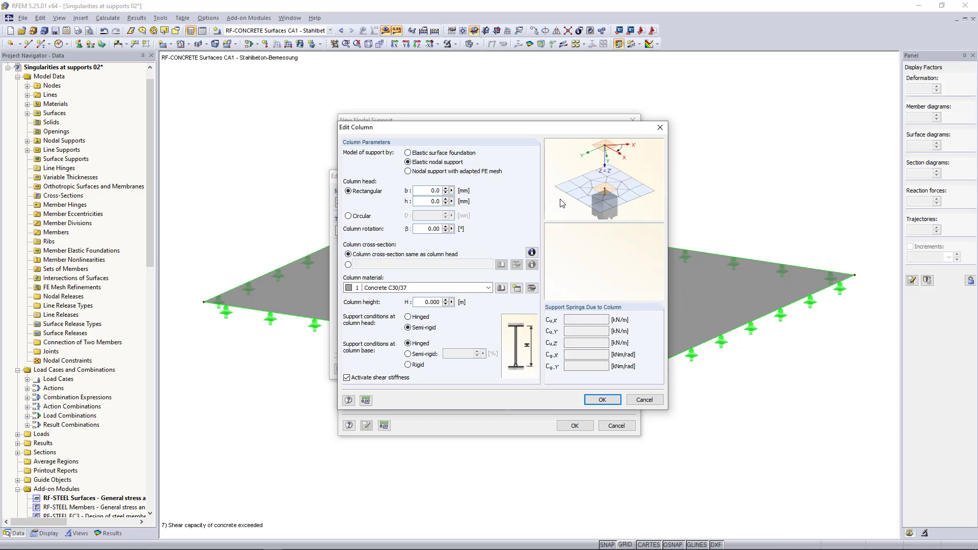
# Define a 300 mm Concrete C30/37 column, 3 m high, on elastic surface foundation with hinged base
pyautogui.click(408, 153)
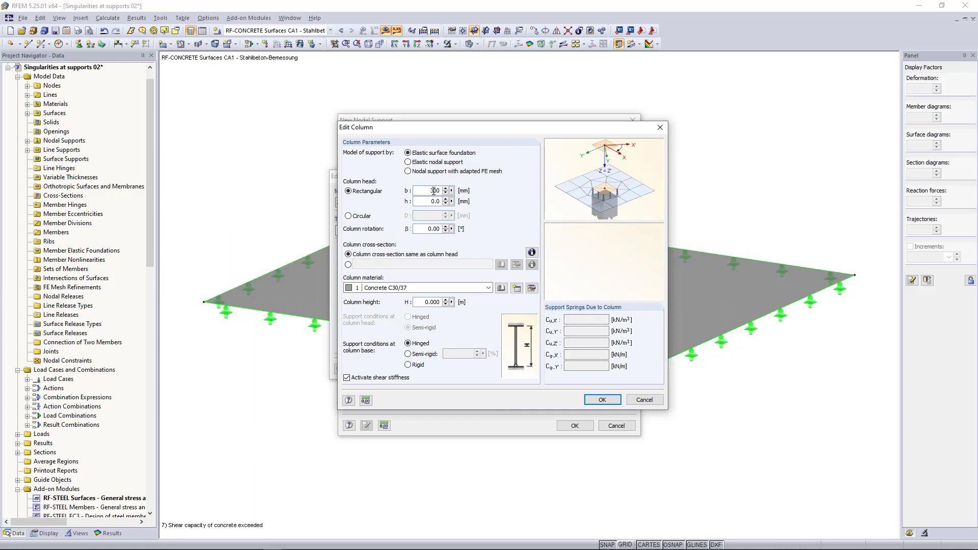
pyautogui.press('Tab')
pyautogui.write('300')
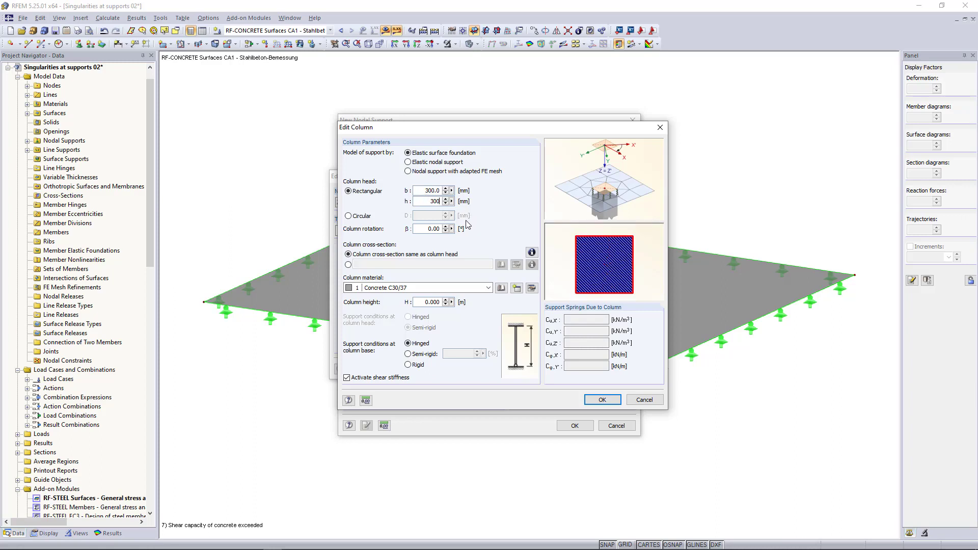
pyautogui.click(403, 288)
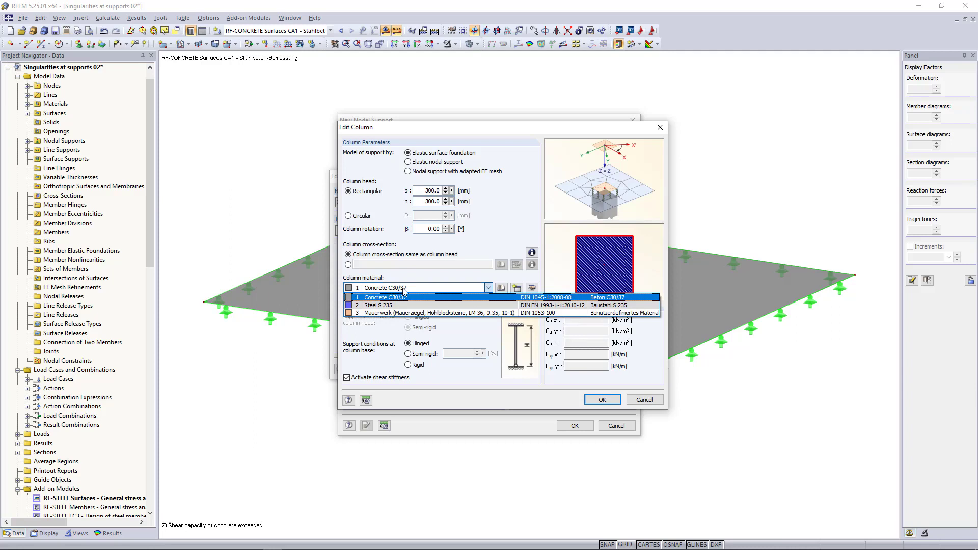
pyautogui.click(391, 298)
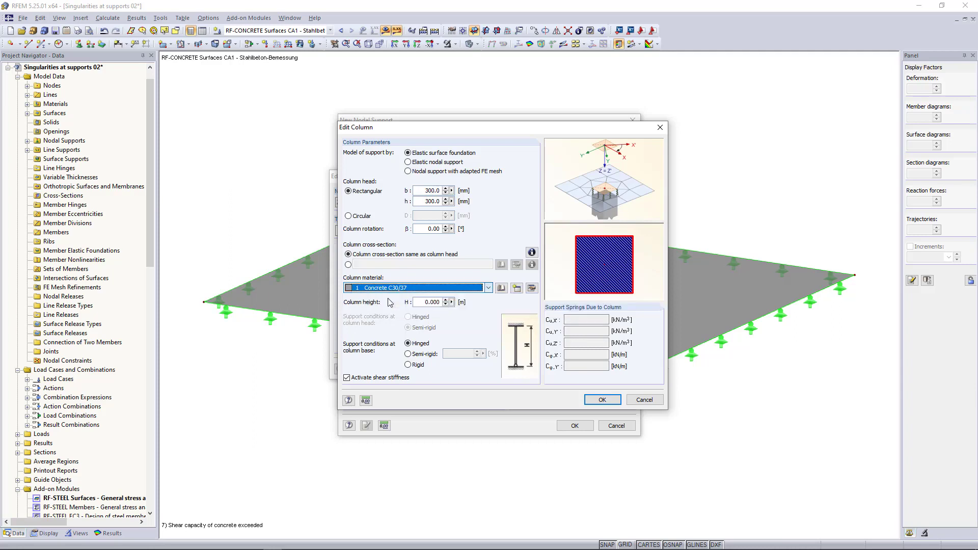
pyautogui.doubleClick(431, 303)
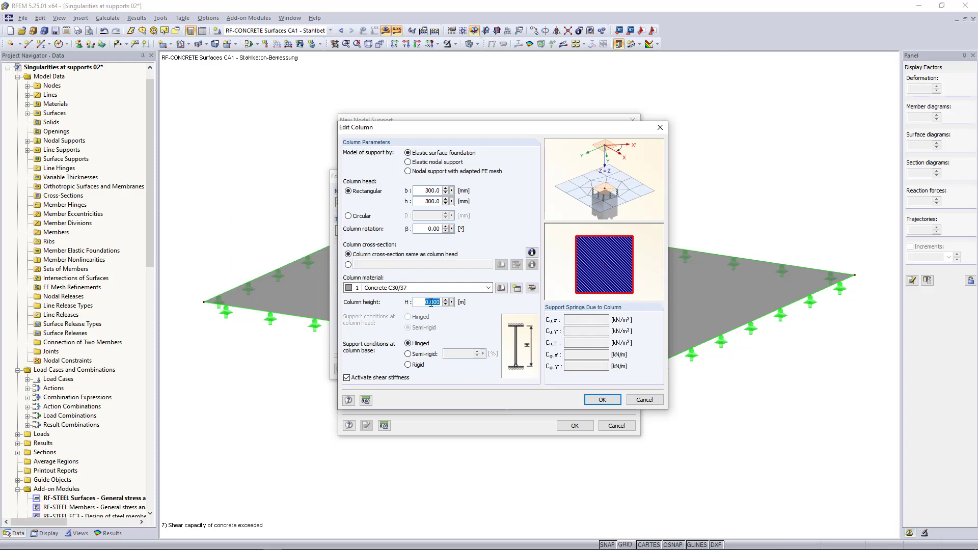
pyautogui.write('3')
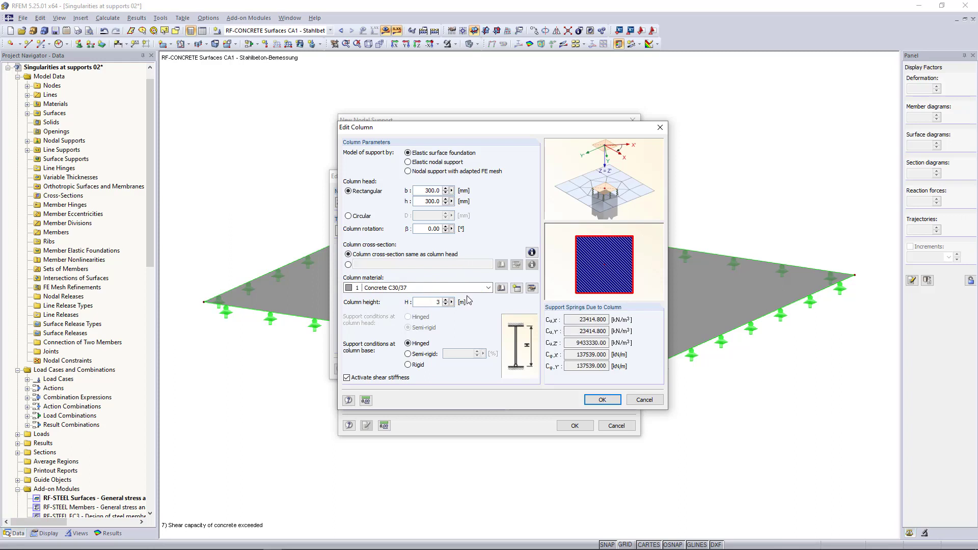
pyautogui.click(408, 365)
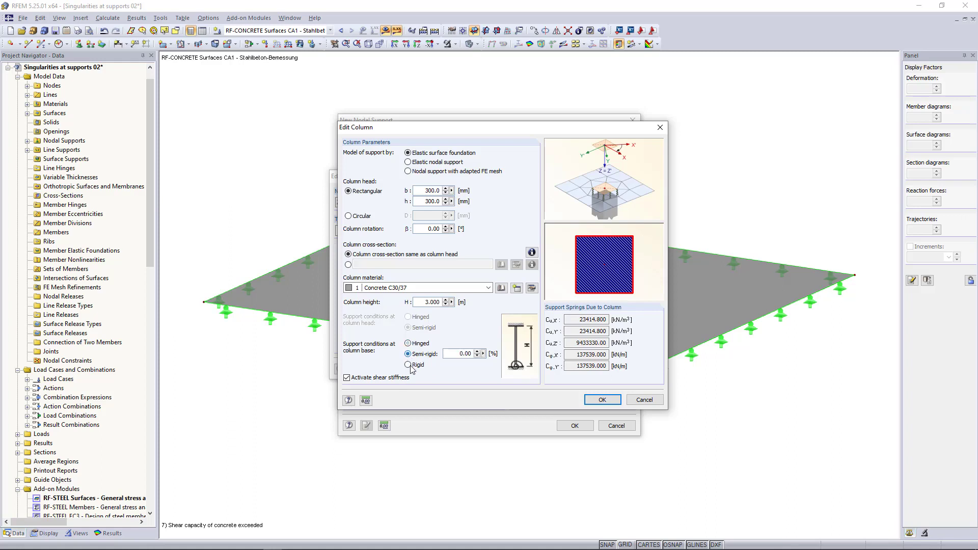
pyautogui.click(408, 344)
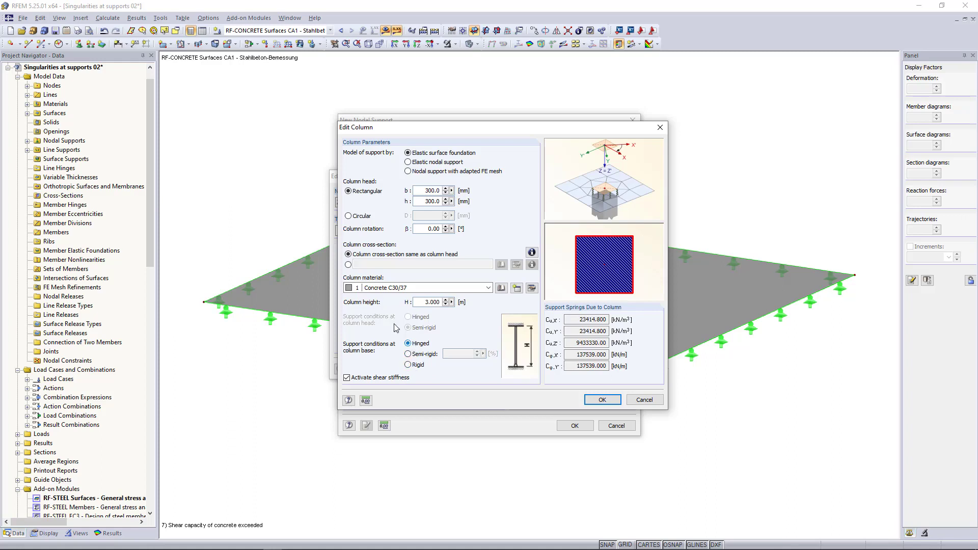
# Save the new support type 2, accept deleting results, and assign it to node 29
pyautogui.click(602, 401)
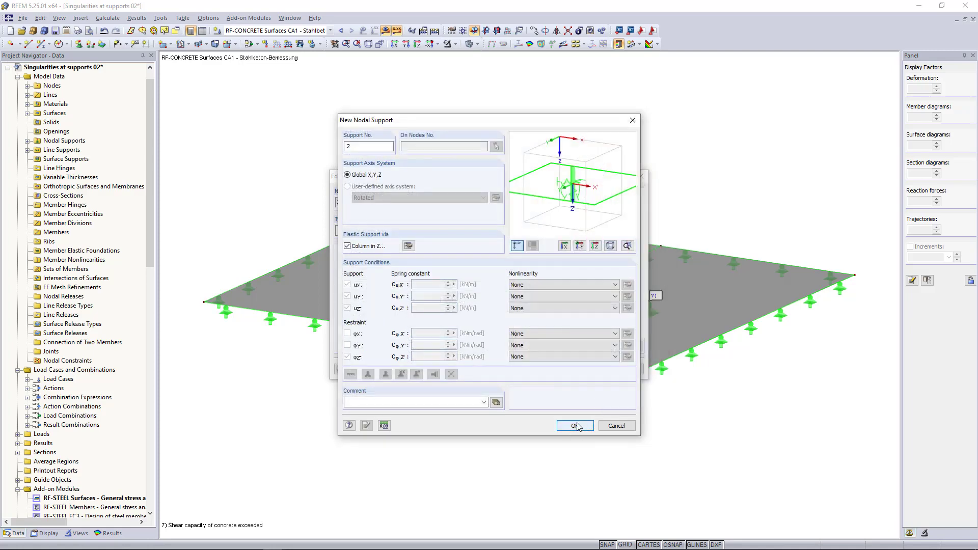
pyautogui.click(569, 426)
pyautogui.click(470, 299)
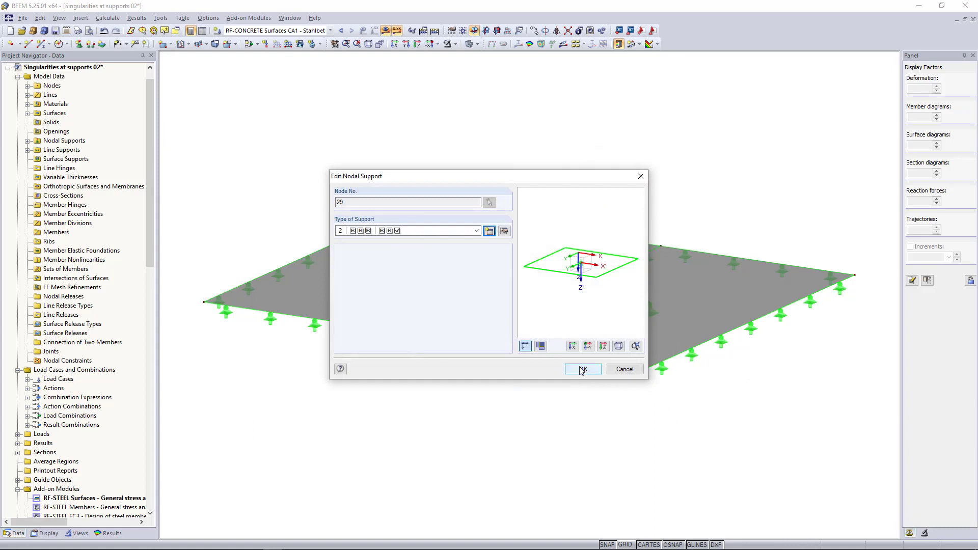
pyautogui.click(584, 371)
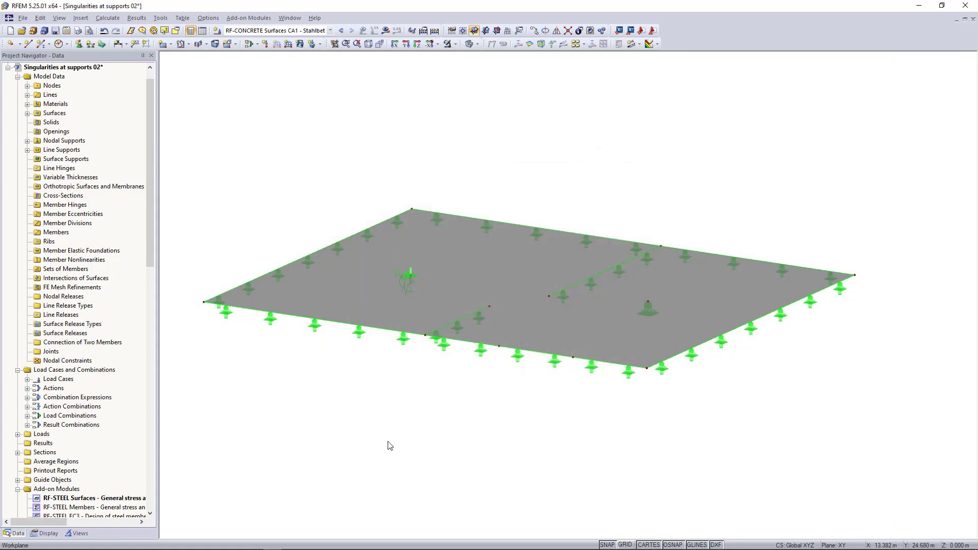
pyautogui.click(408, 280)
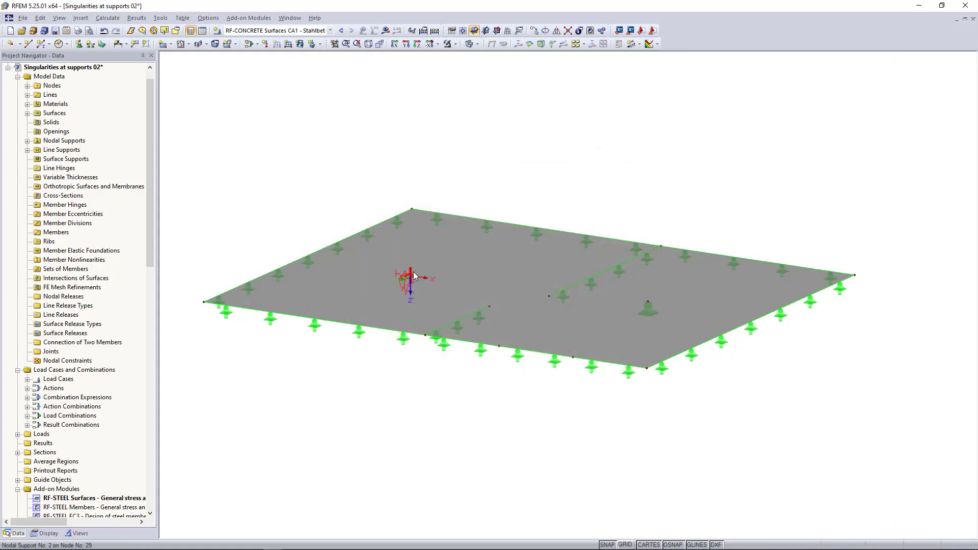
pyautogui.scroll(5, 405, 283)
pyautogui.scroll(-5, 378, 291)
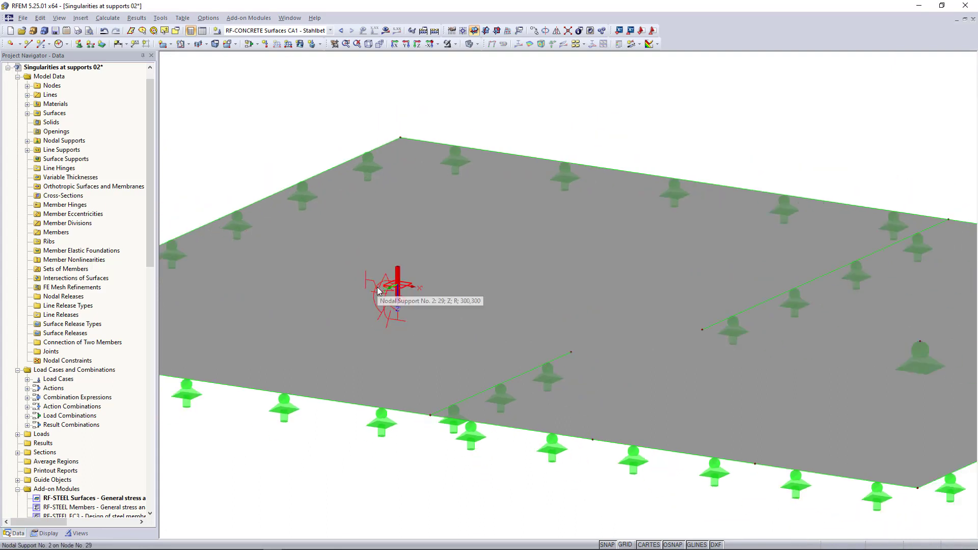
# Assign nodal support type 2 to the point support at node 30
pyautogui.doubleClick(716, 335)
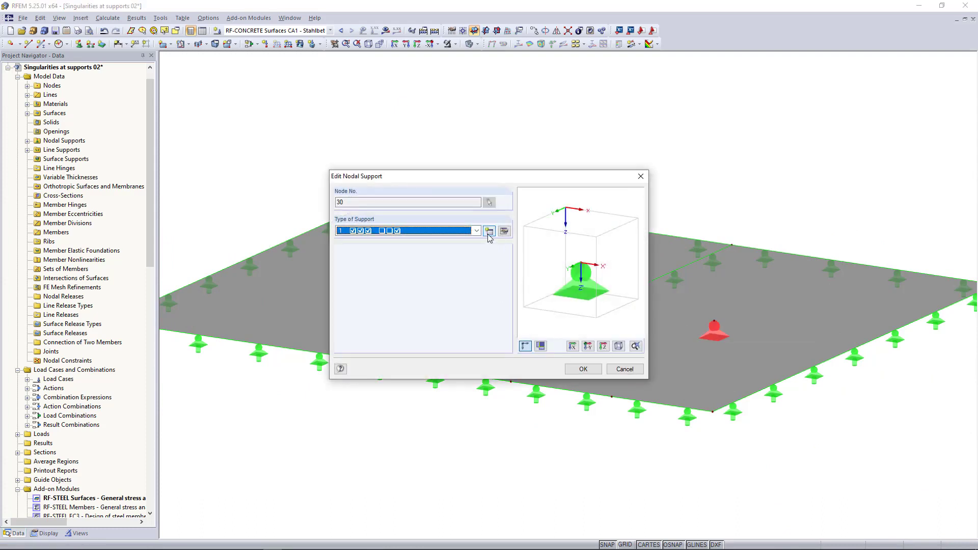
pyautogui.click(477, 231)
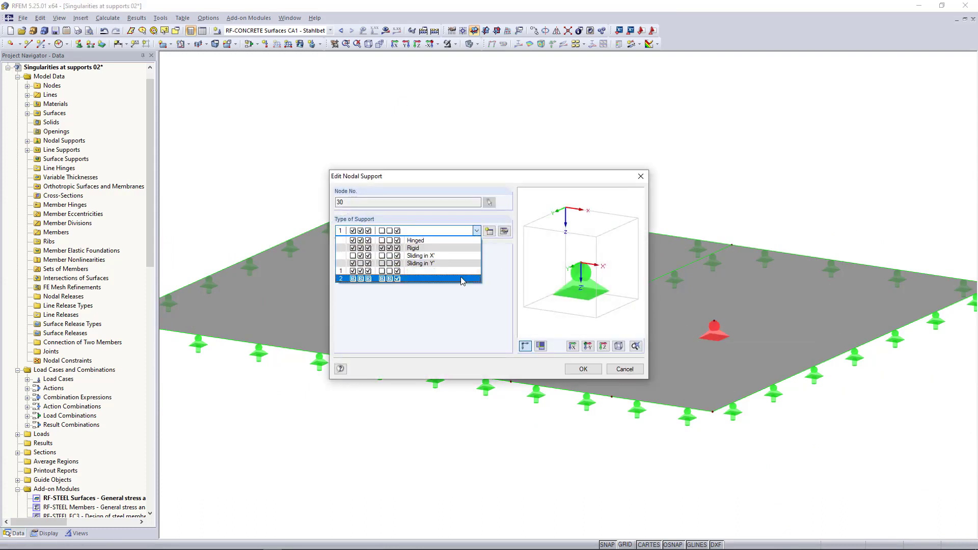
pyautogui.click(461, 279)
pyautogui.click(580, 369)
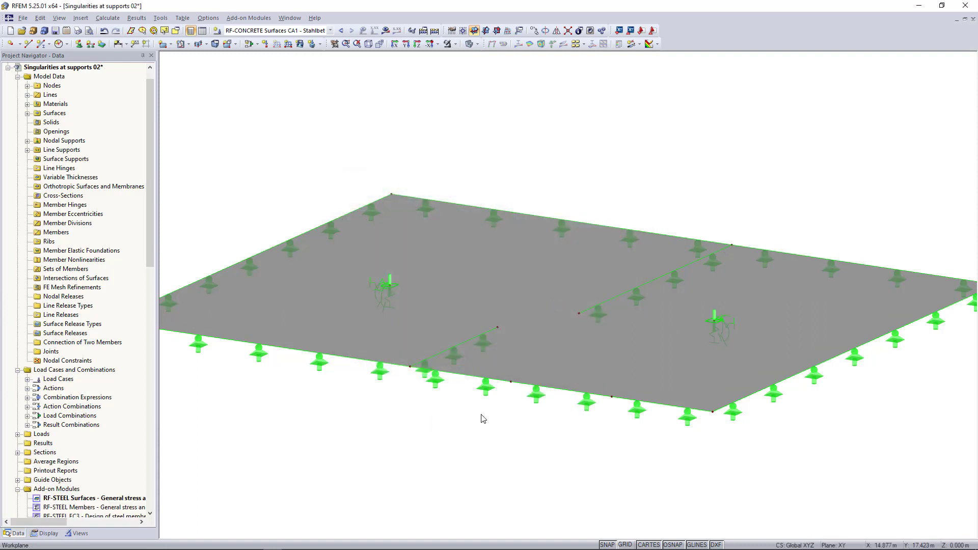
pyautogui.scroll(-2, 370, 412)
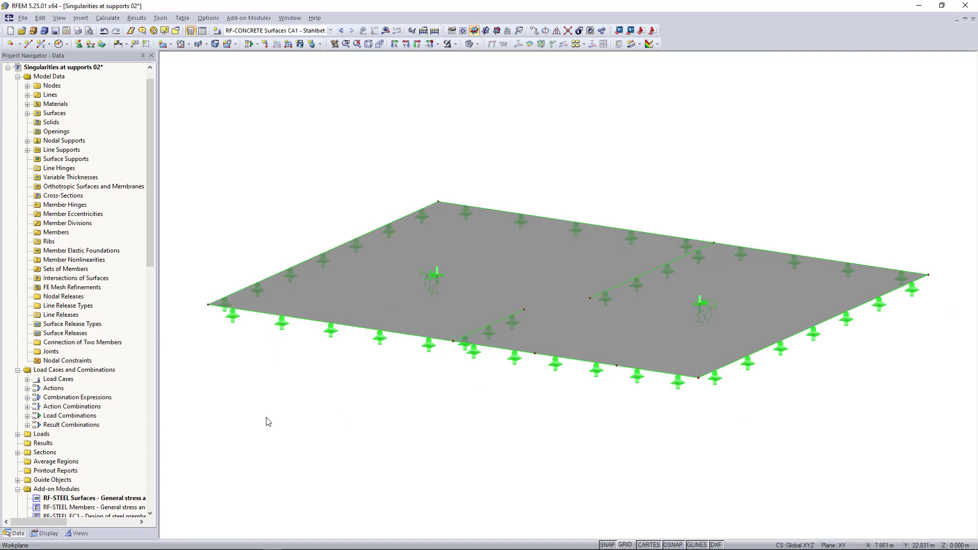
# Display the columns beneath the nodal supports and rotate the 3D view
pyautogui.click(47, 533)
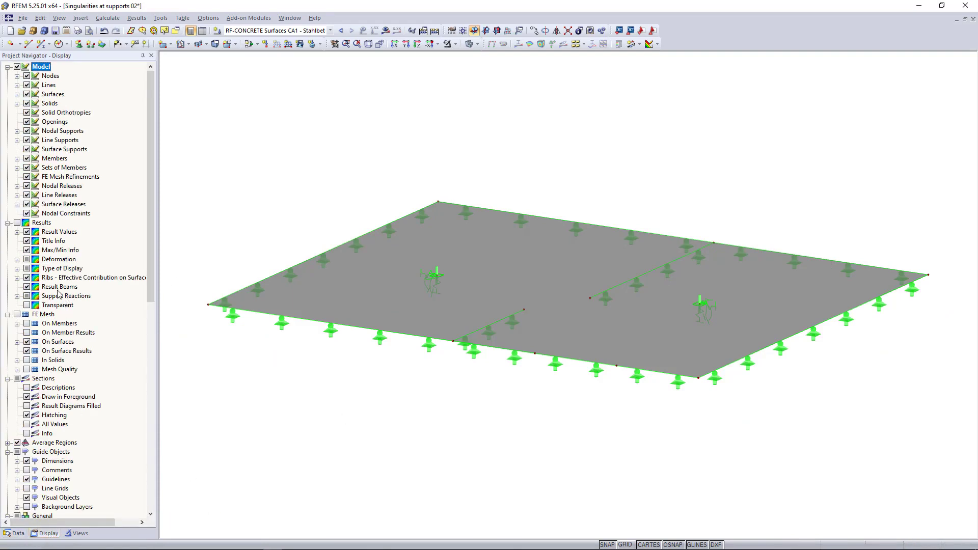
pyautogui.click(17, 131)
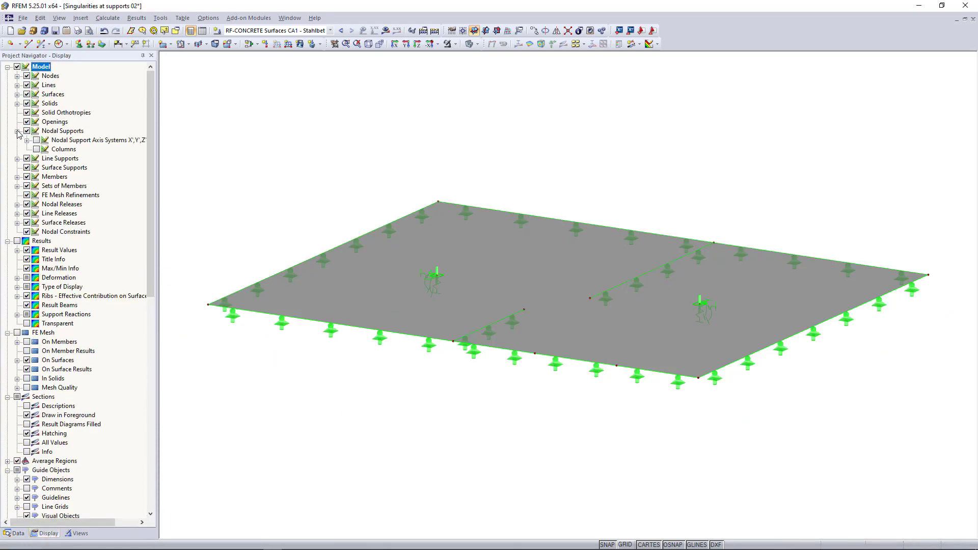
pyautogui.click(37, 149)
pyautogui.keyDown('ctrl'); pyautogui.moveTo(383, 394); pyautogui.dragTo(437, 351, button='middle'); pyautogui.keyUp('ctrl')
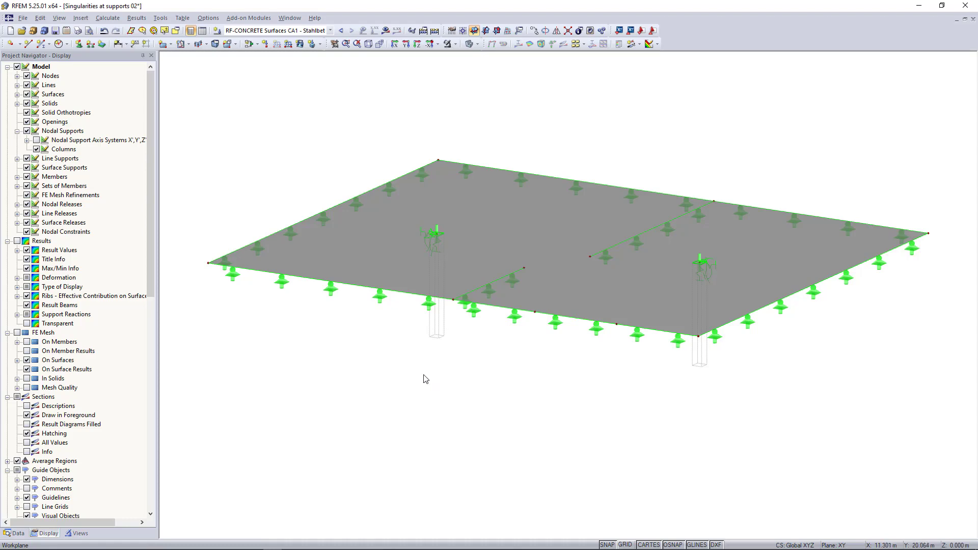
pyautogui.hotkey('ctrl', 'z')
# Make line support type 1 a hinged 250 mm wide, 3.5 m high wall in Z
pyautogui.doubleClick(385, 301)
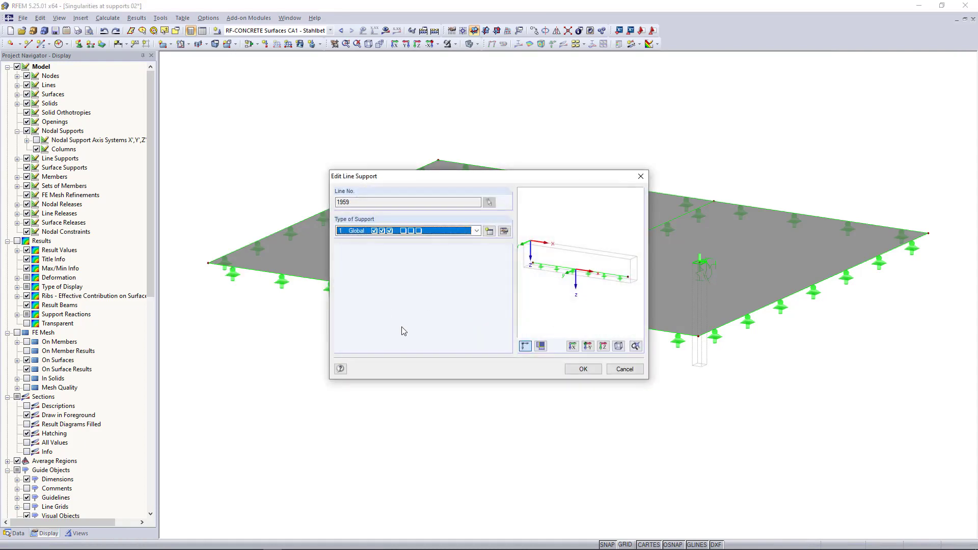
pyautogui.click(505, 230)
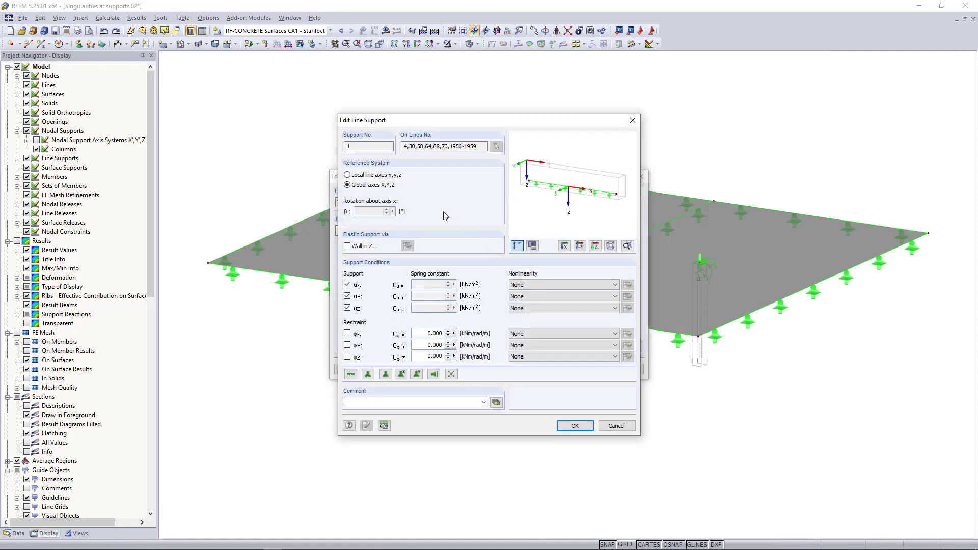
pyautogui.click(347, 246)
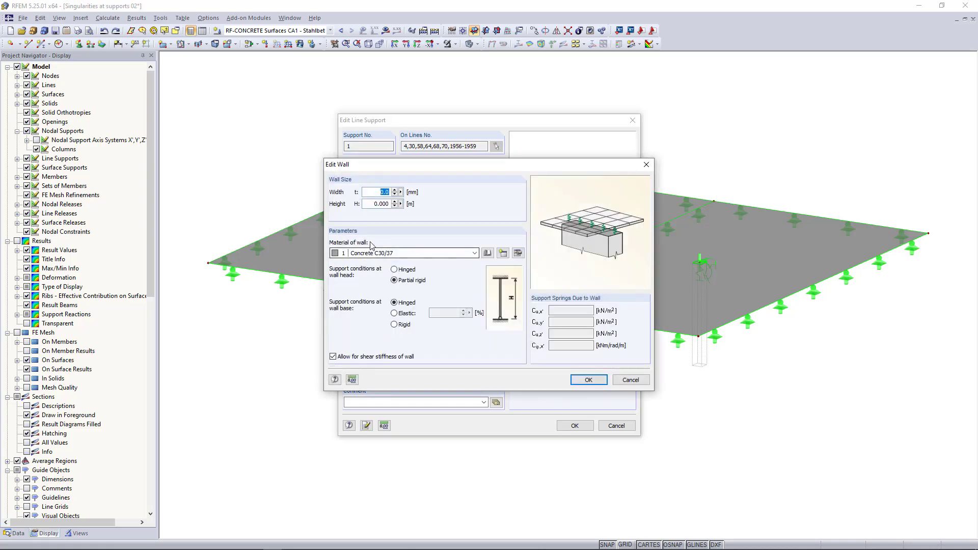
pyautogui.press('BackSpace')
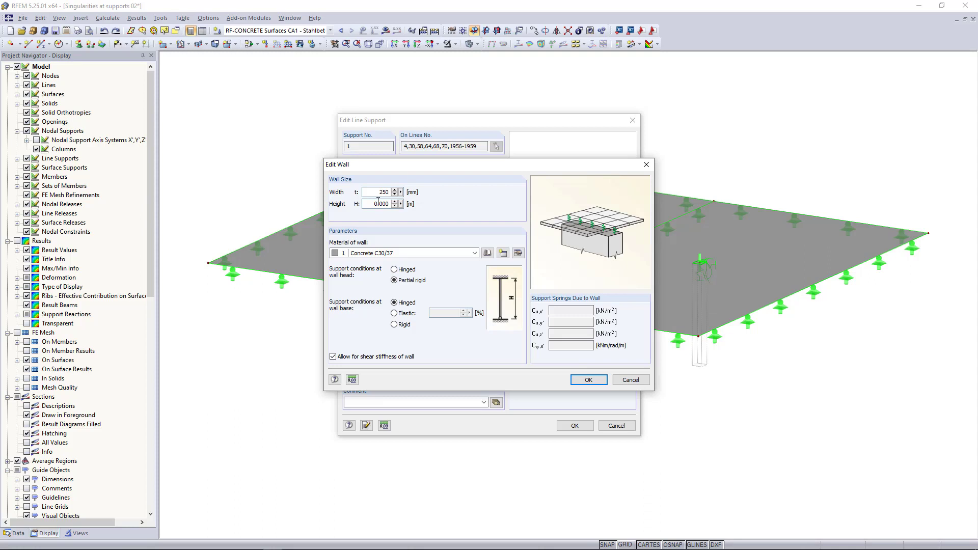
pyautogui.press('Tab')
pyautogui.write('3,5')
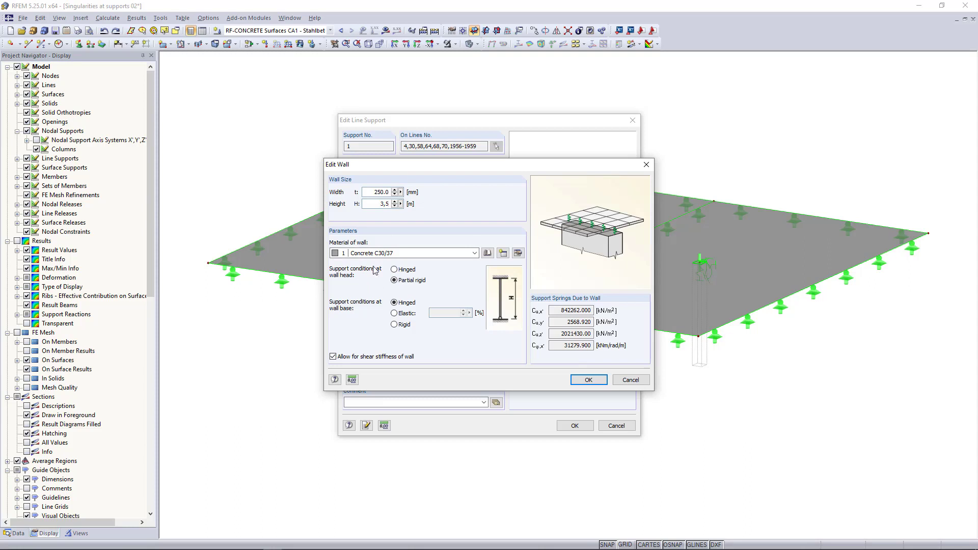
pyautogui.click(394, 269)
pyautogui.click(588, 380)
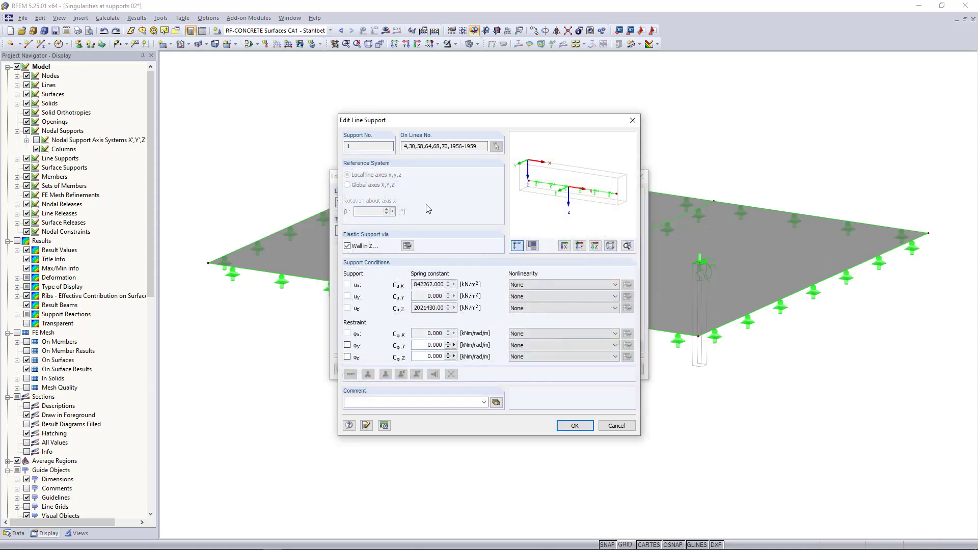
pyautogui.click(575, 425)
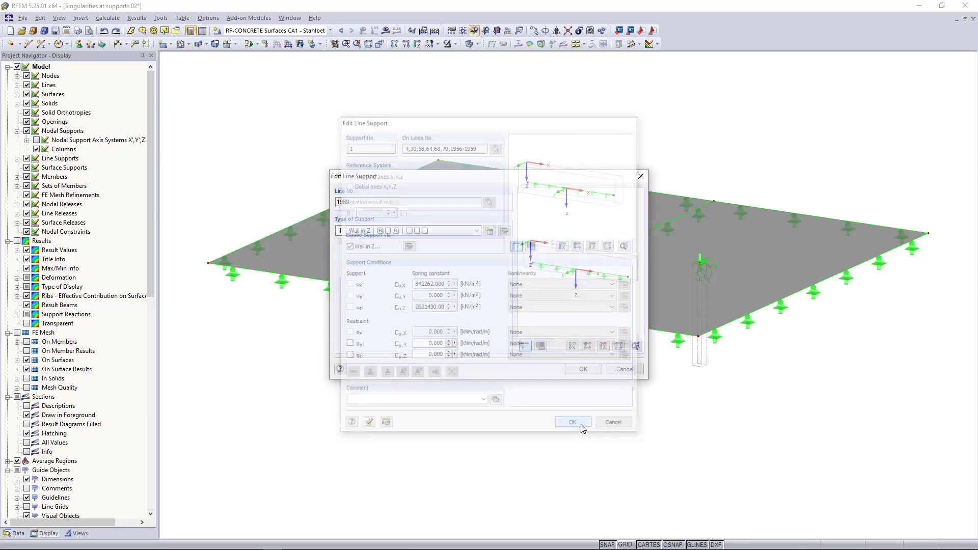
# Apply the wall support and display the walls beneath the slab
pyautogui.click(581, 370)
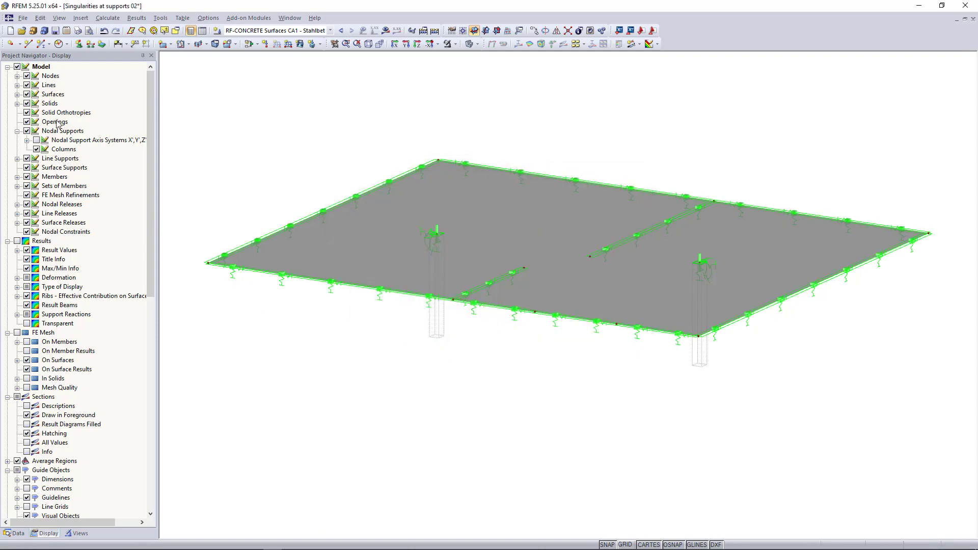
pyautogui.click(16, 158)
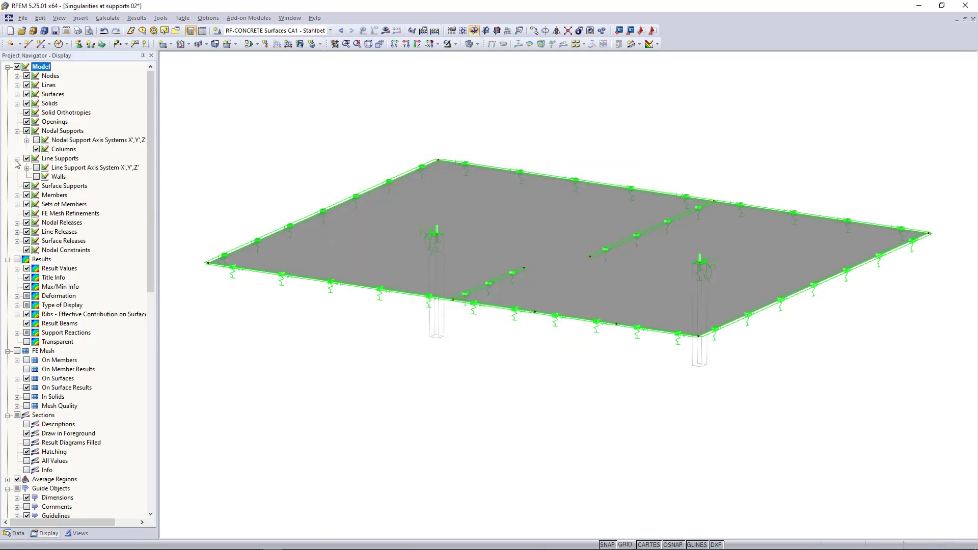
pyautogui.click(36, 177)
pyautogui.scroll(-1, 395, 411)
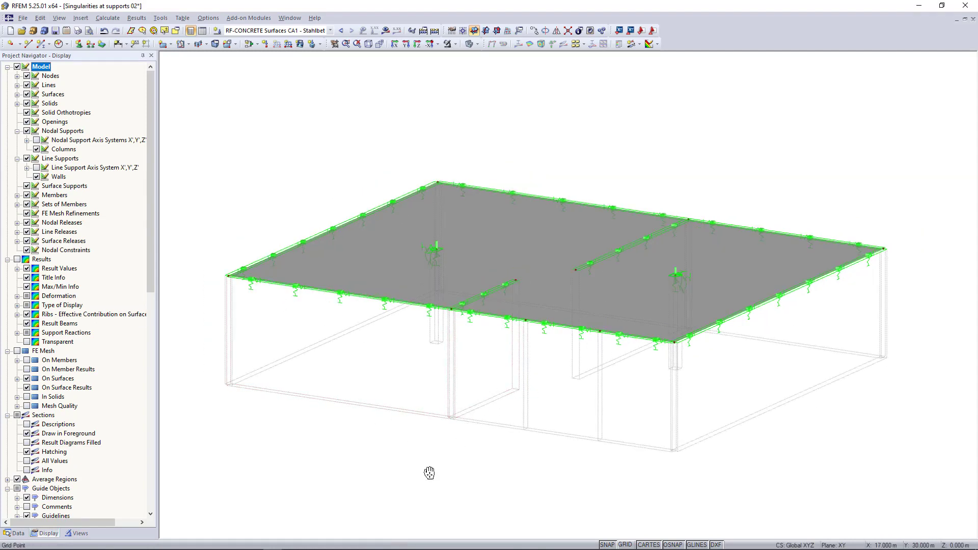
pyautogui.scroll(1, 431, 471)
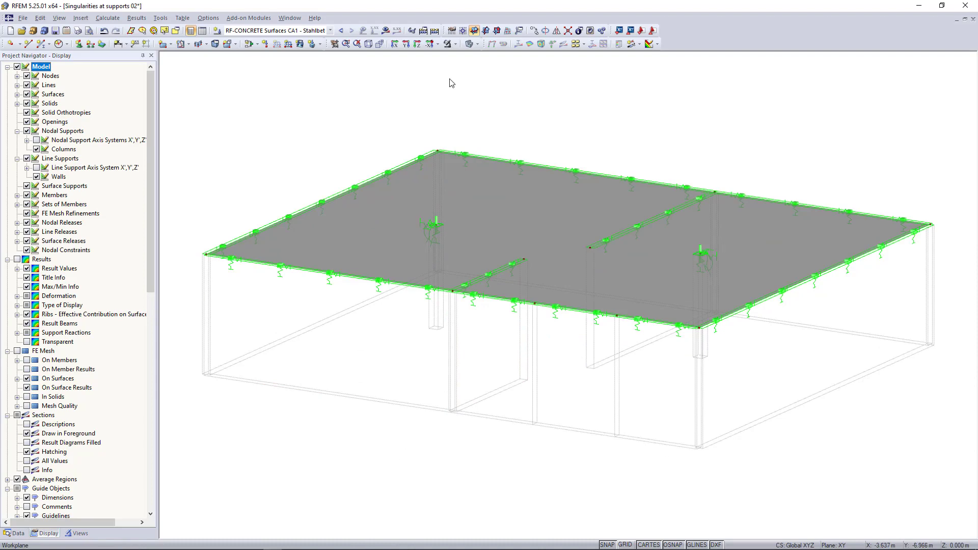
# Show the recalculated required top reinforcement contour, peaking at 11.85 cm²/m, fitted to view
pyautogui.click(435, 31)
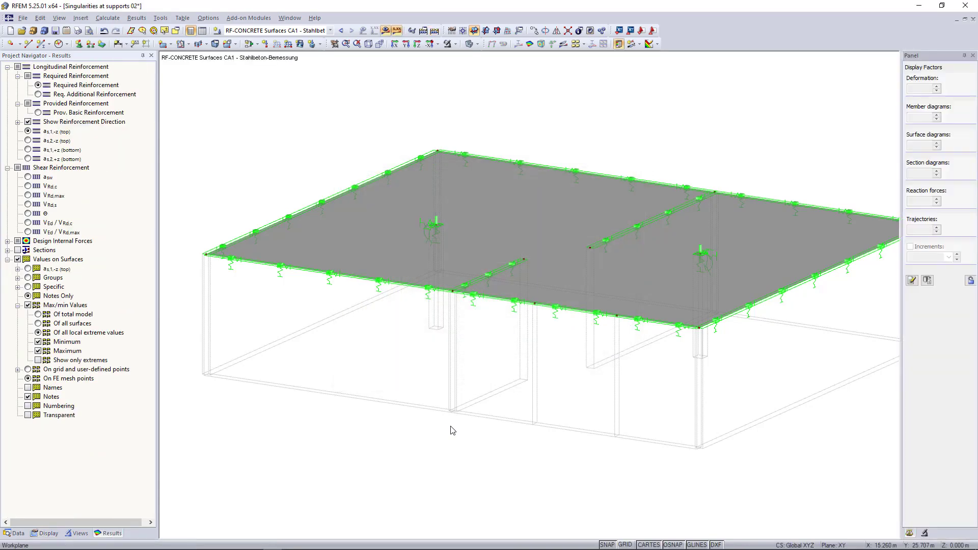
pyautogui.click(530, 44)
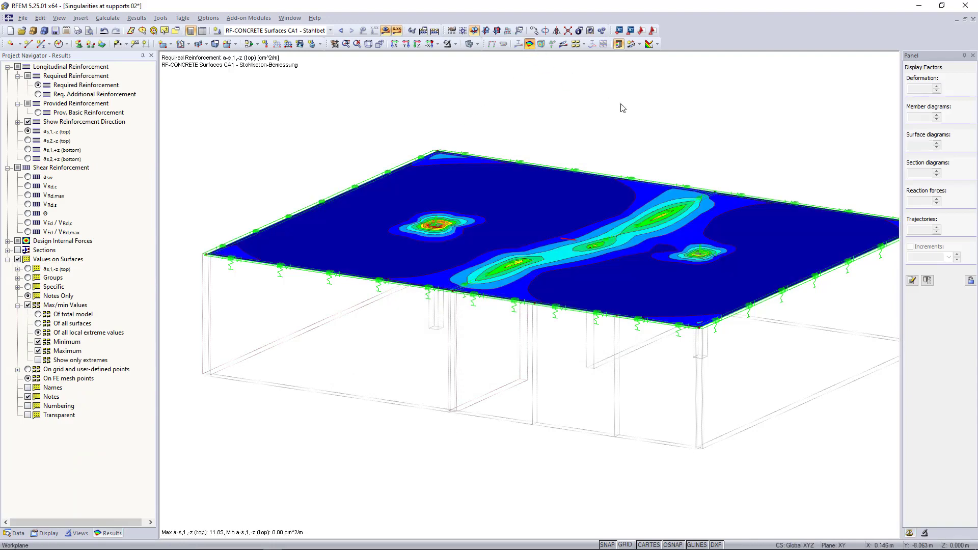
pyautogui.middleClick(663, 130)
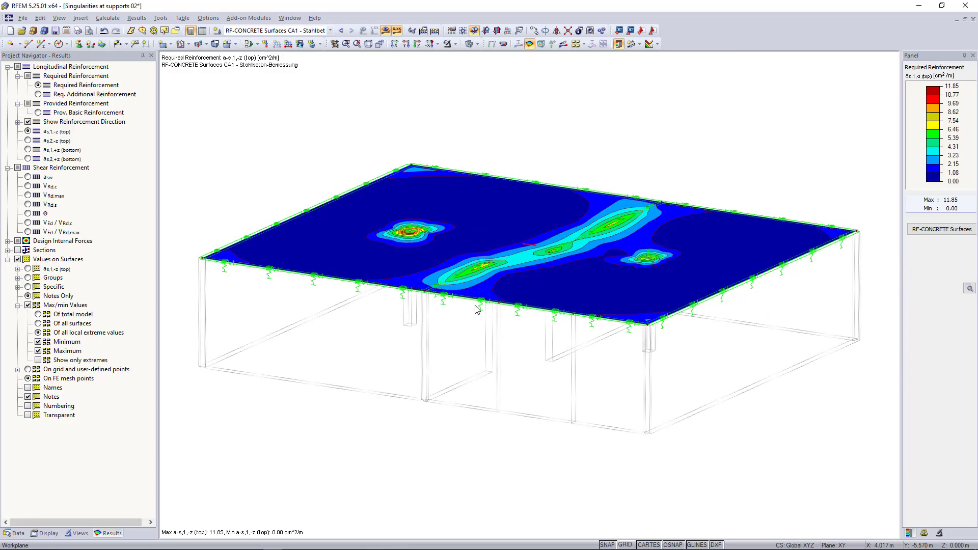